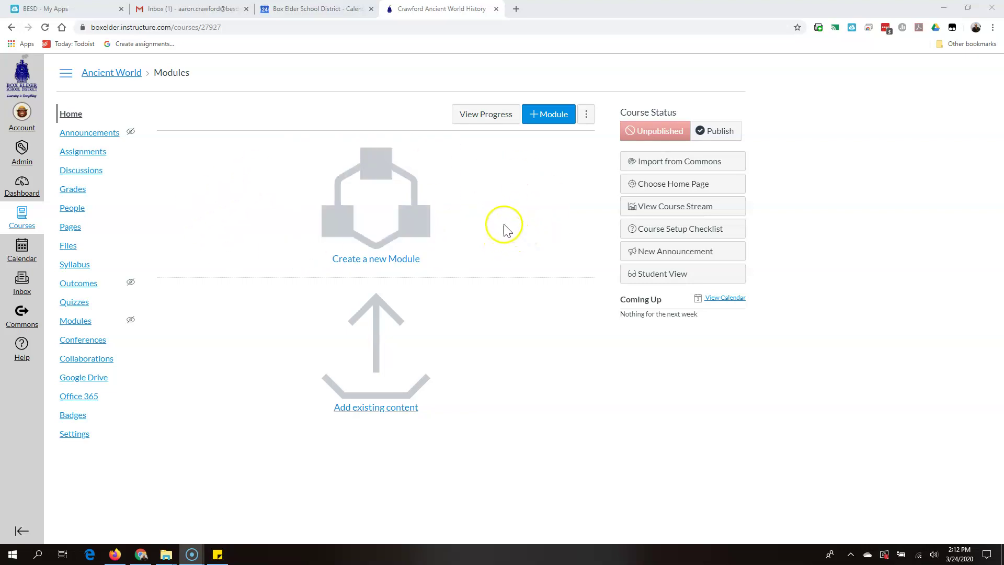
# Go to the Ancient World Modules page and create a module named steve.
pyautogui.click(74, 323)
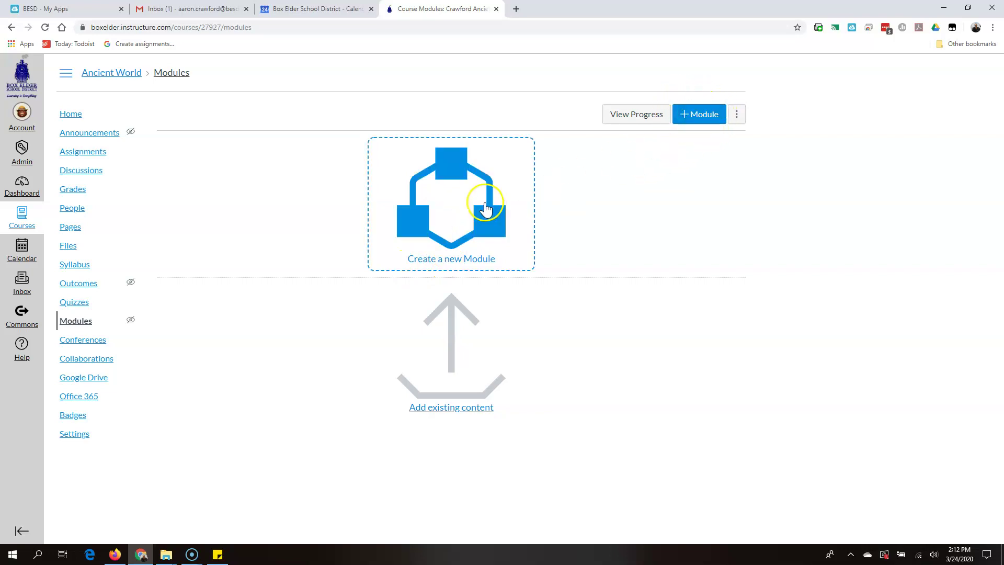
pyautogui.click(473, 220)
pyautogui.click(437, 255)
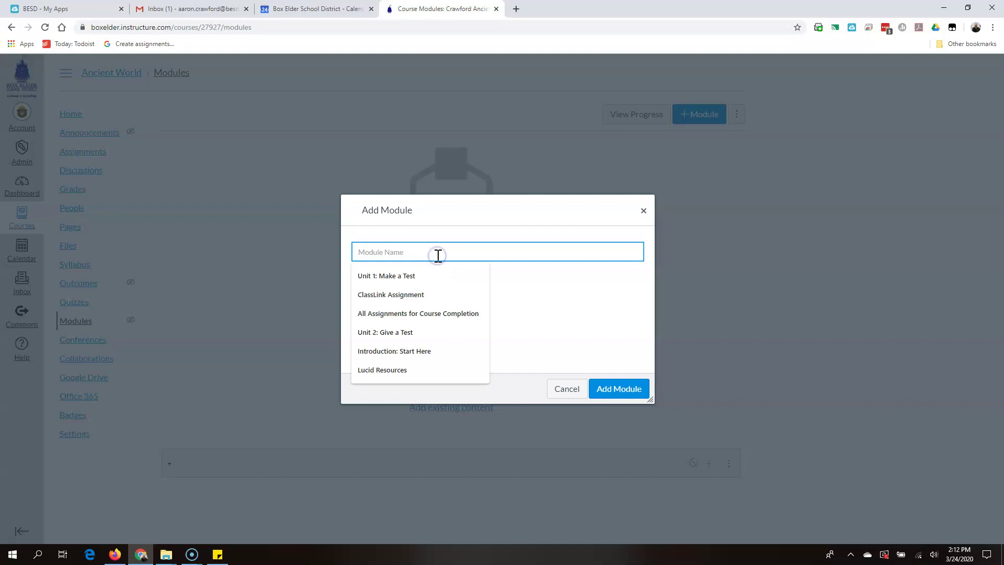
pyautogui.write('steve')
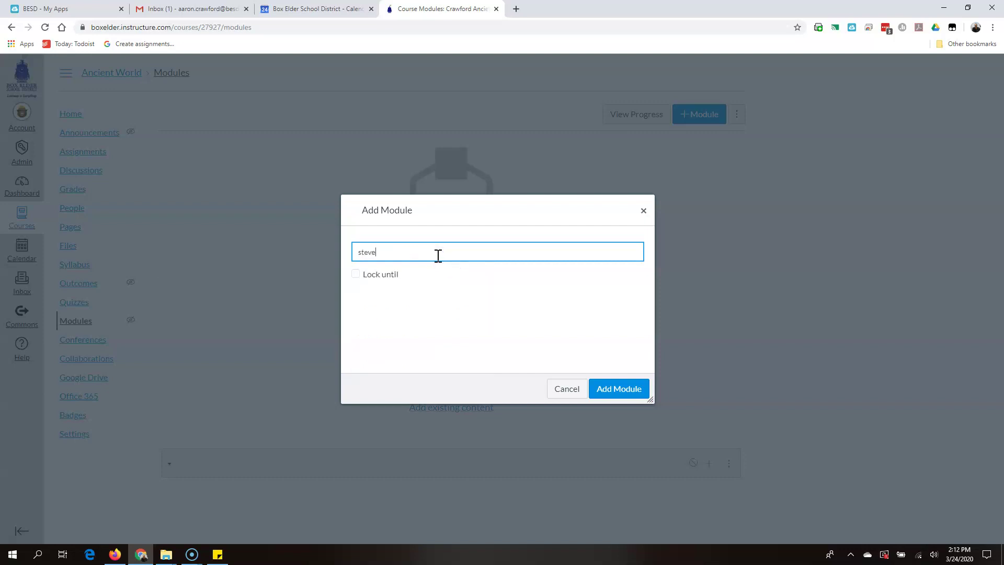
pyautogui.click(602, 399)
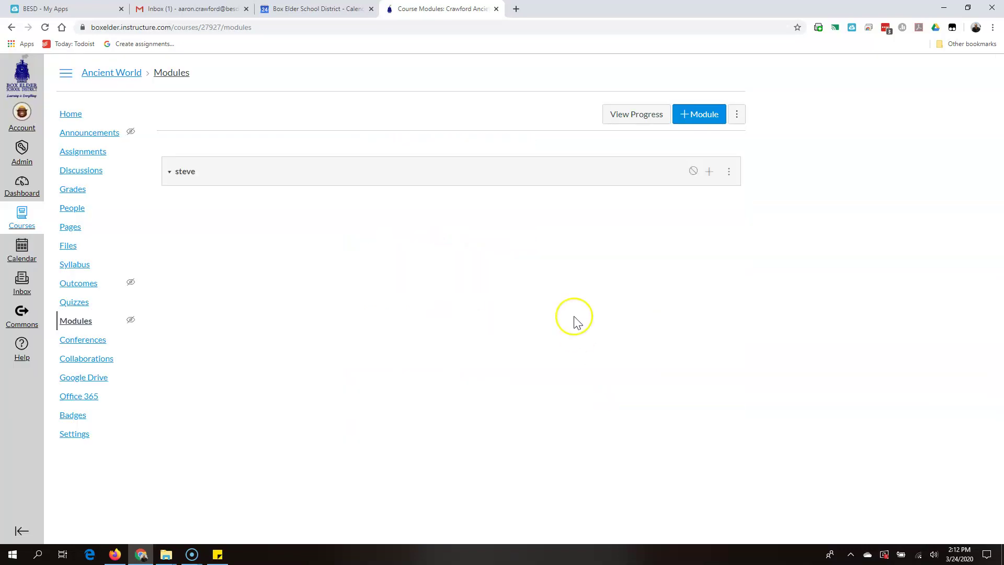
# Create a second module named bob.
pyautogui.click(700, 116)
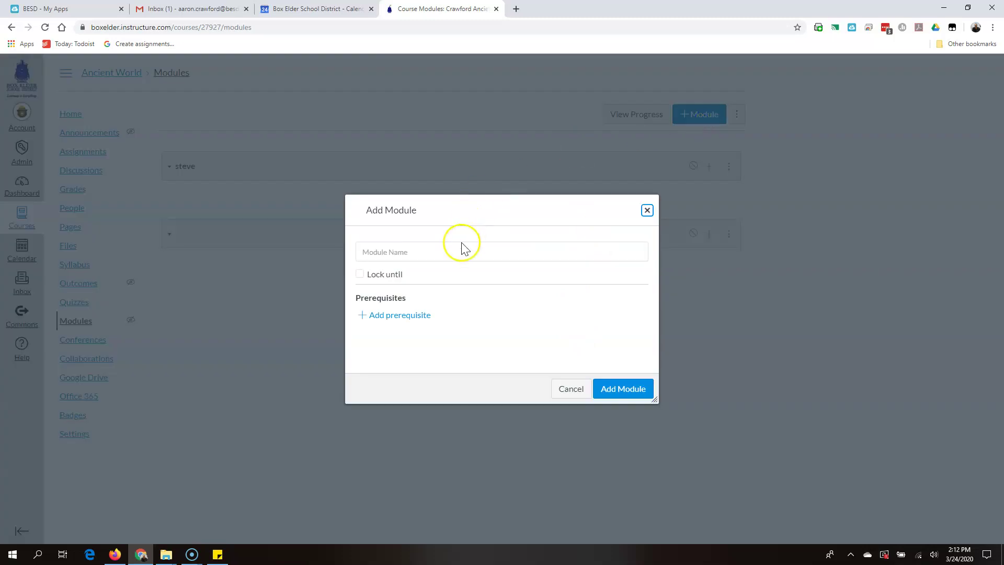
pyautogui.click(445, 253)
pyautogui.write('bob')
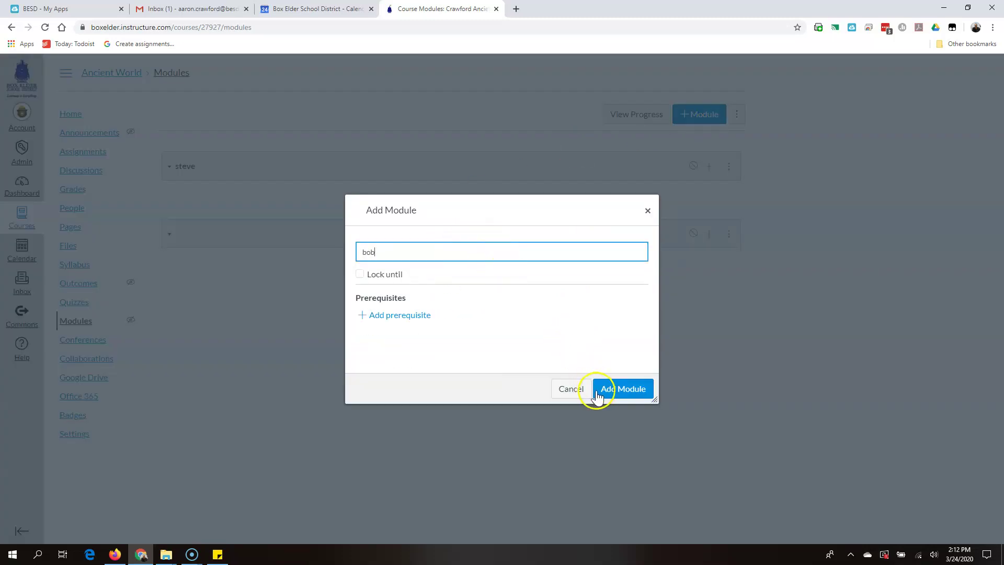
pyautogui.click(608, 392)
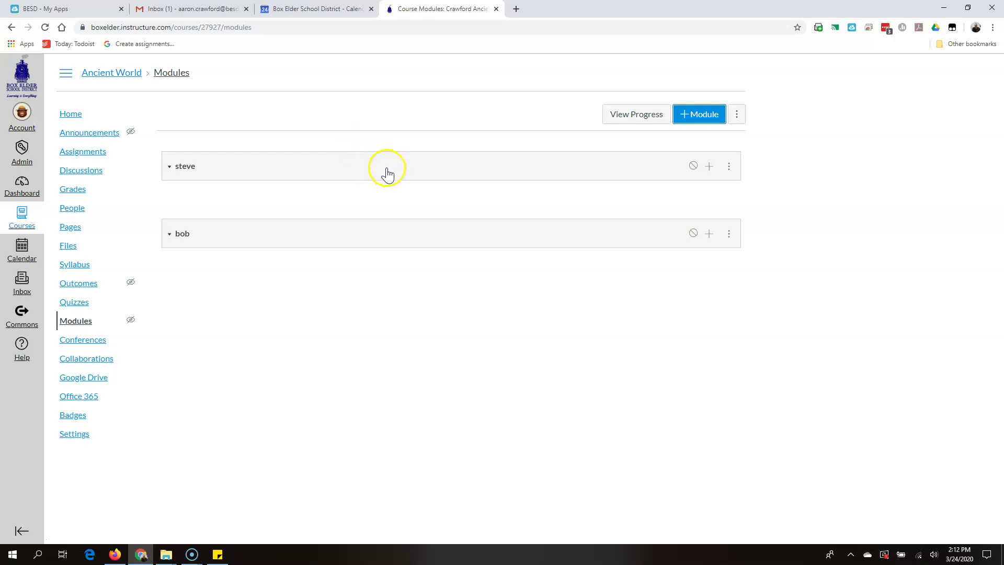
# Publish the steve and bob modules.
pyautogui.click(693, 166)
pyautogui.click(694, 233)
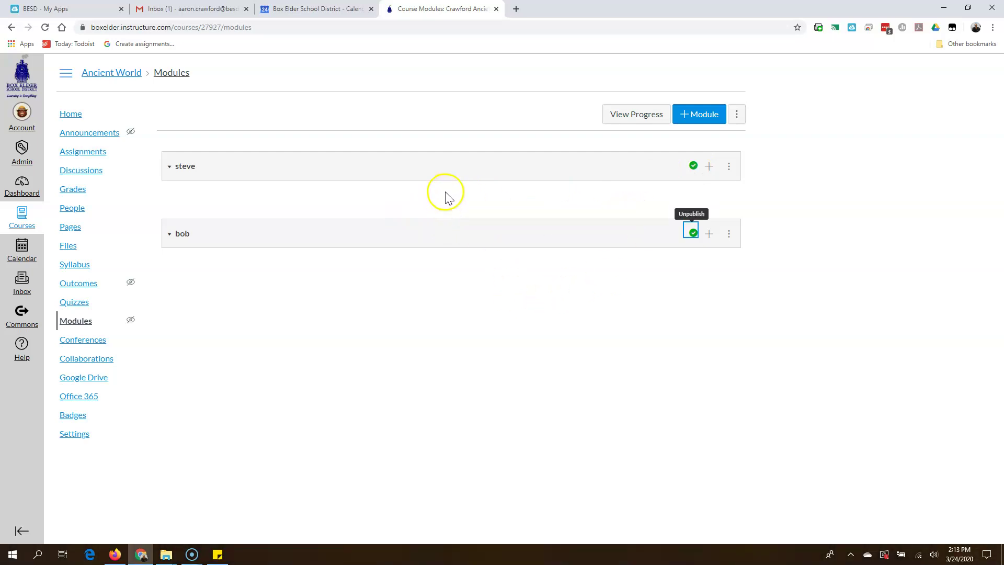
pyautogui.click(709, 168)
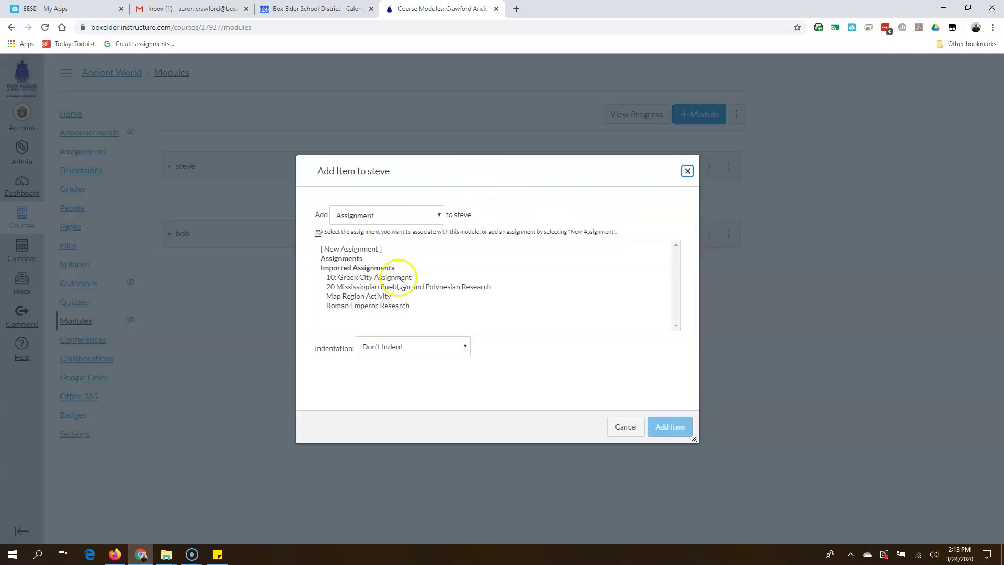
# Add 10: Greek City Assignment and Map Region Activity to the steve module.
pyautogui.click(399, 277)
pyautogui.click(664, 426)
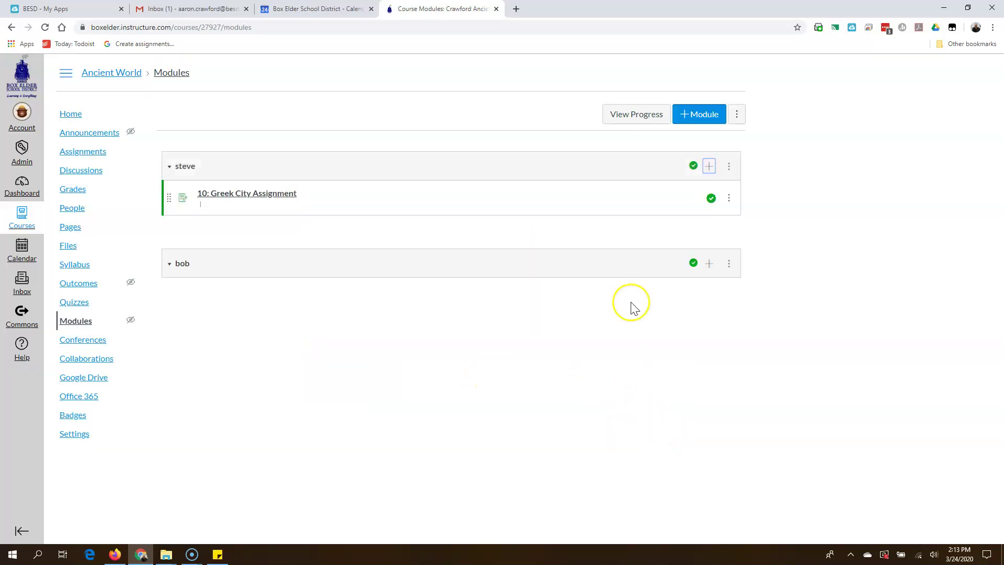
pyautogui.click(709, 168)
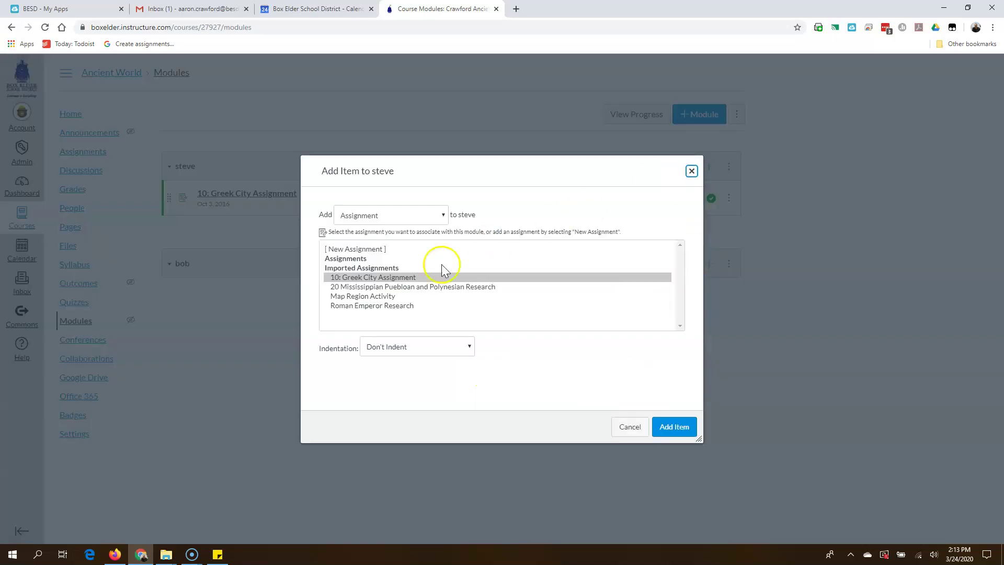
pyautogui.click(393, 295)
pyautogui.click(674, 429)
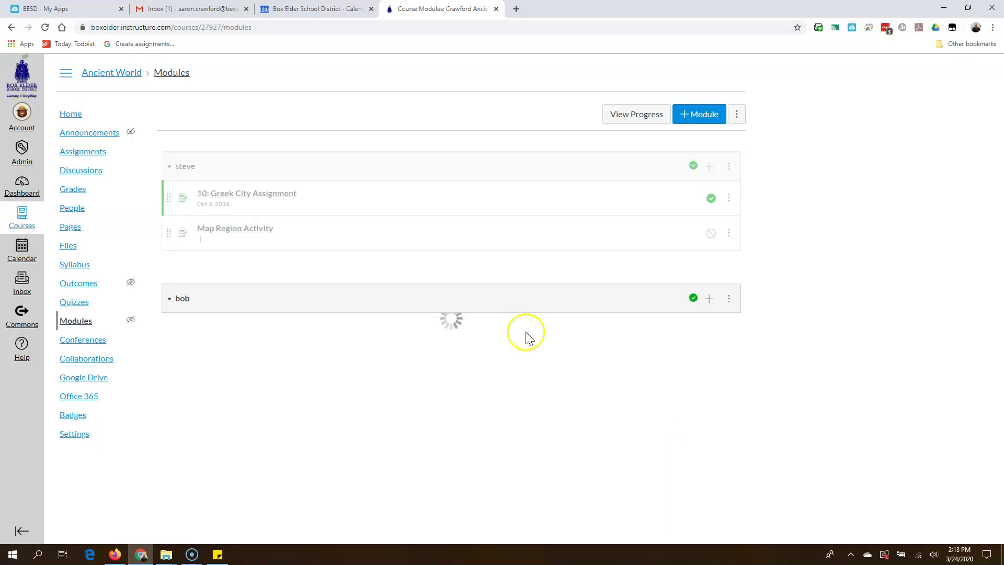
# Add Roman Emperor Research to the bob module.
pyautogui.click(709, 298)
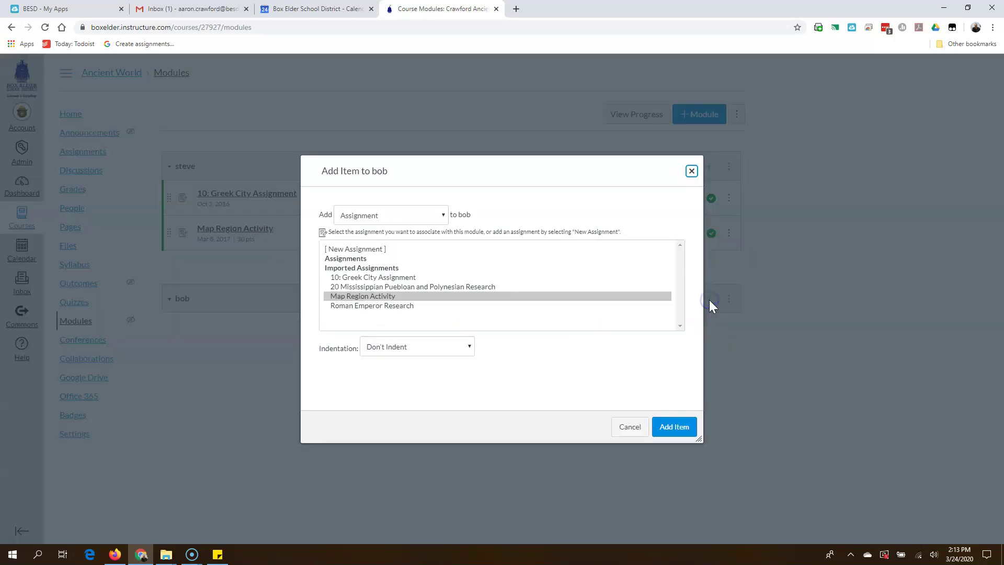
pyautogui.click(369, 305)
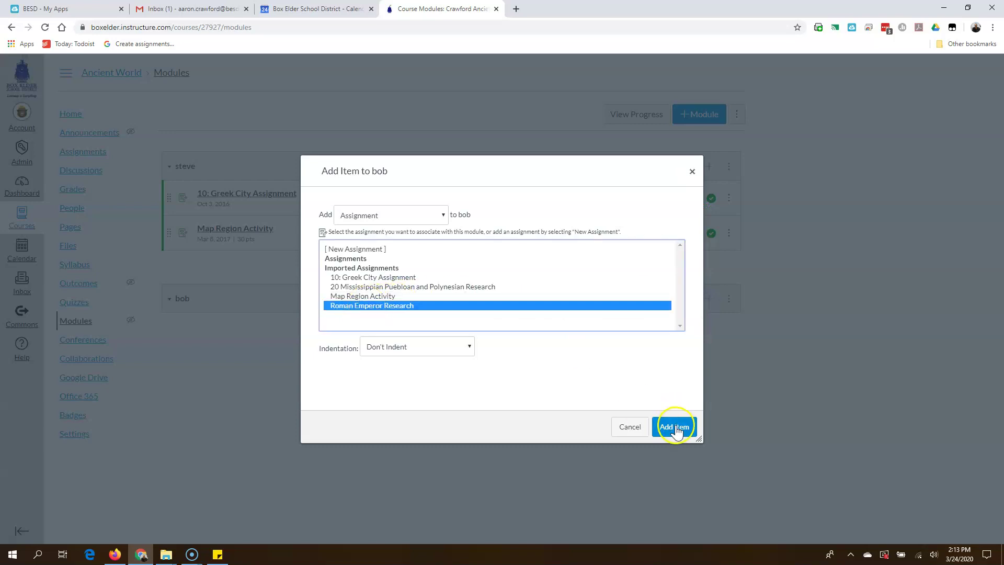
pyautogui.click(676, 428)
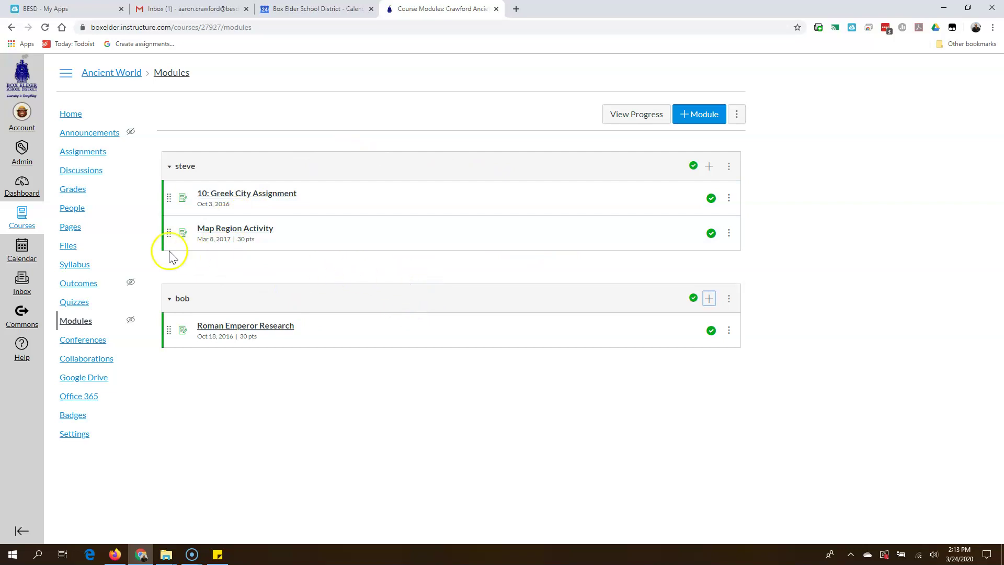
# Drag Map Region Activity above 10: Greek City Assignment in steve.
pyautogui.moveTo(168, 232); pyautogui.dragTo(166, 189)
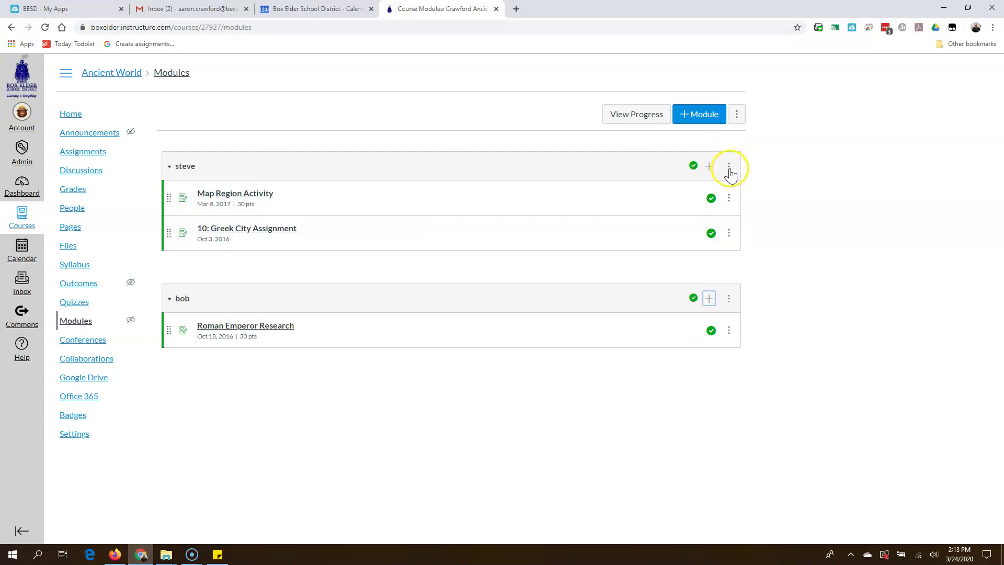
pyautogui.click(729, 168)
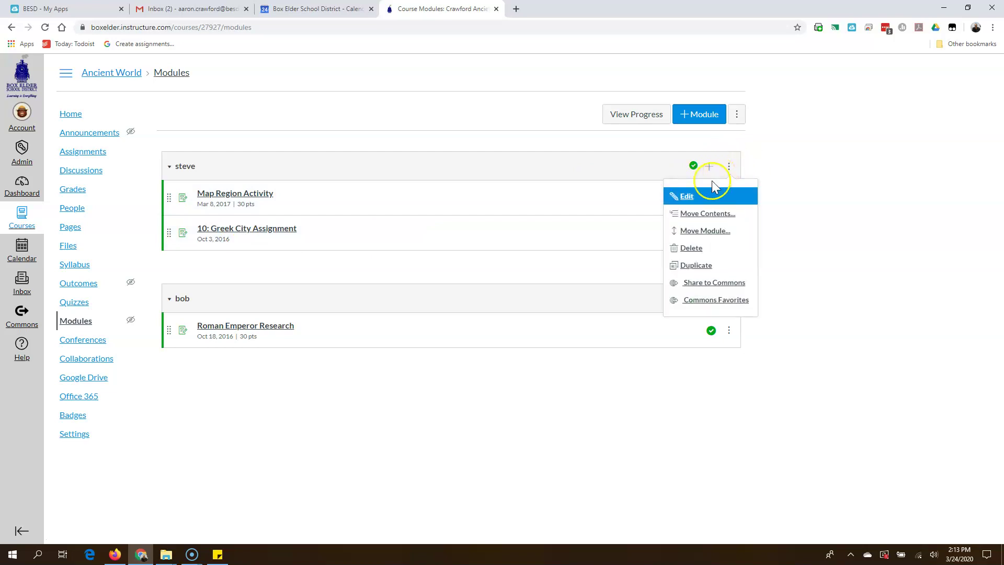
pyautogui.click(687, 198)
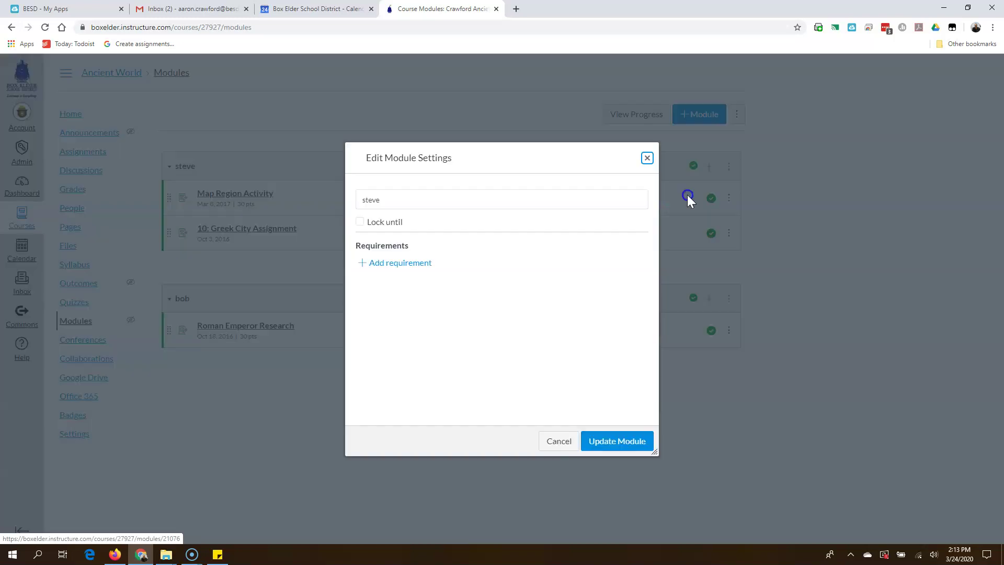
pyautogui.click(399, 263)
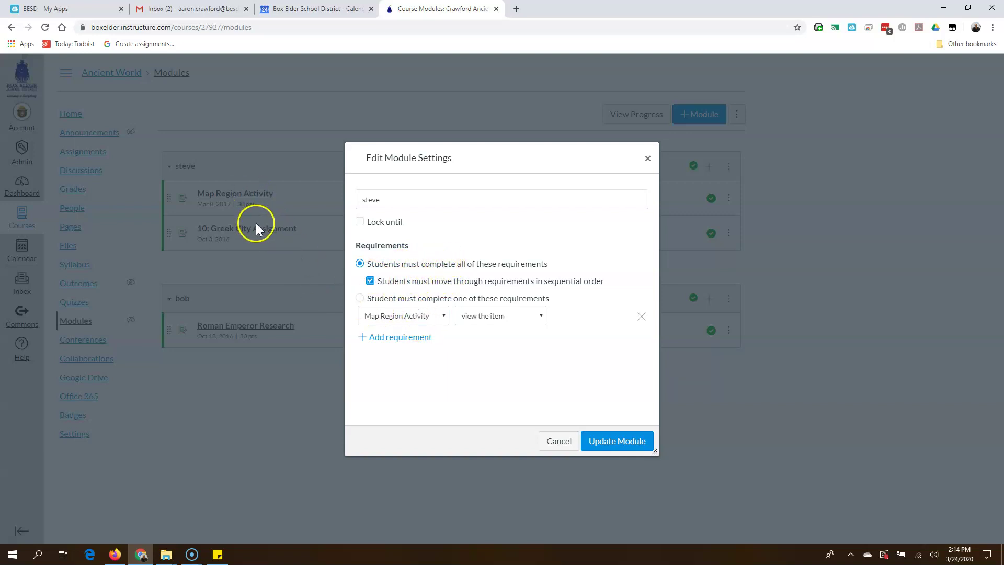
pyautogui.click(403, 338)
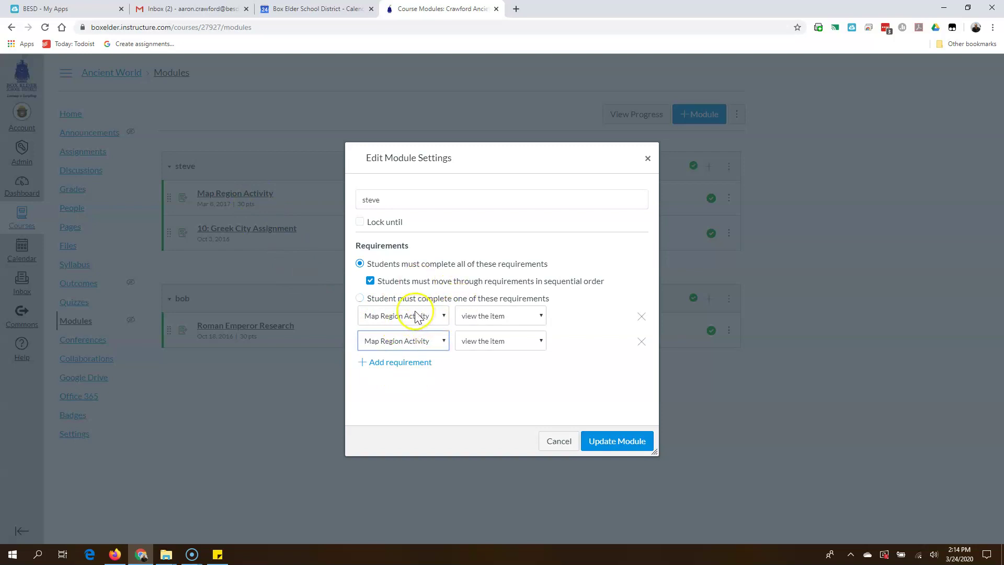
pyautogui.click(515, 316)
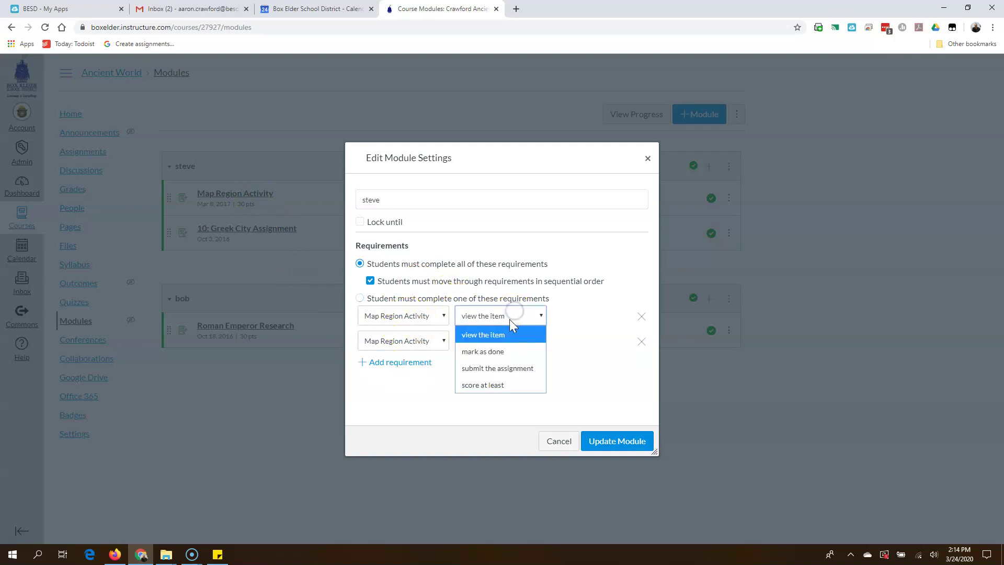
pyautogui.click(499, 368)
pyautogui.click(433, 343)
pyautogui.click(394, 391)
pyautogui.click(521, 339)
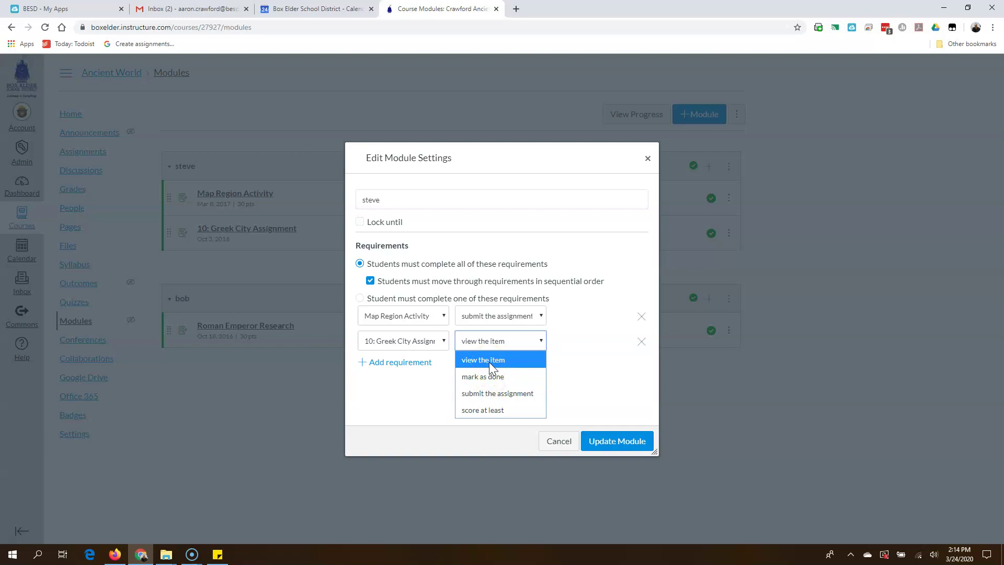
pyautogui.click(557, 442)
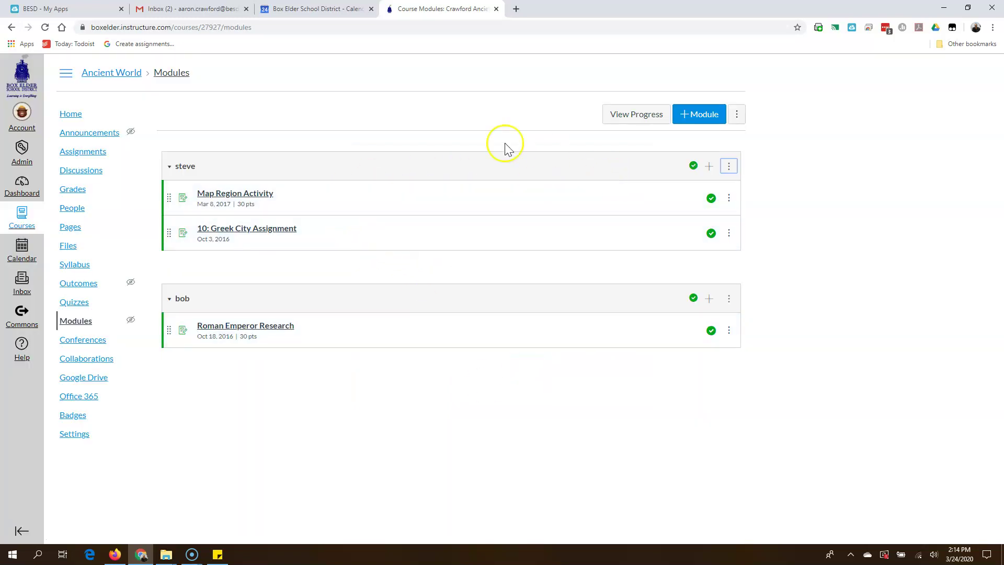
# Start an External URL item in steve and paste the Women's History Month web address.
pyautogui.click(709, 165)
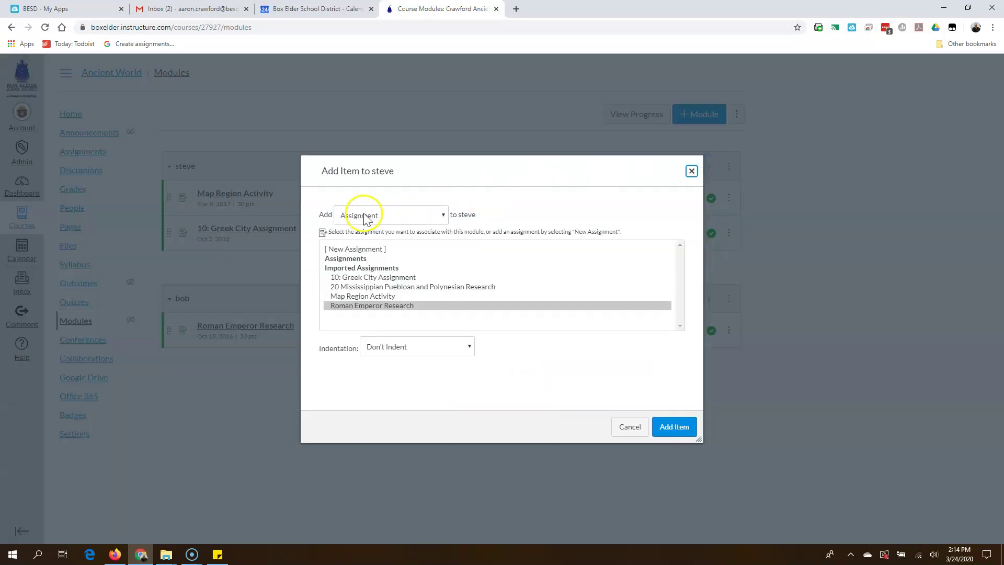
pyautogui.click(431, 214)
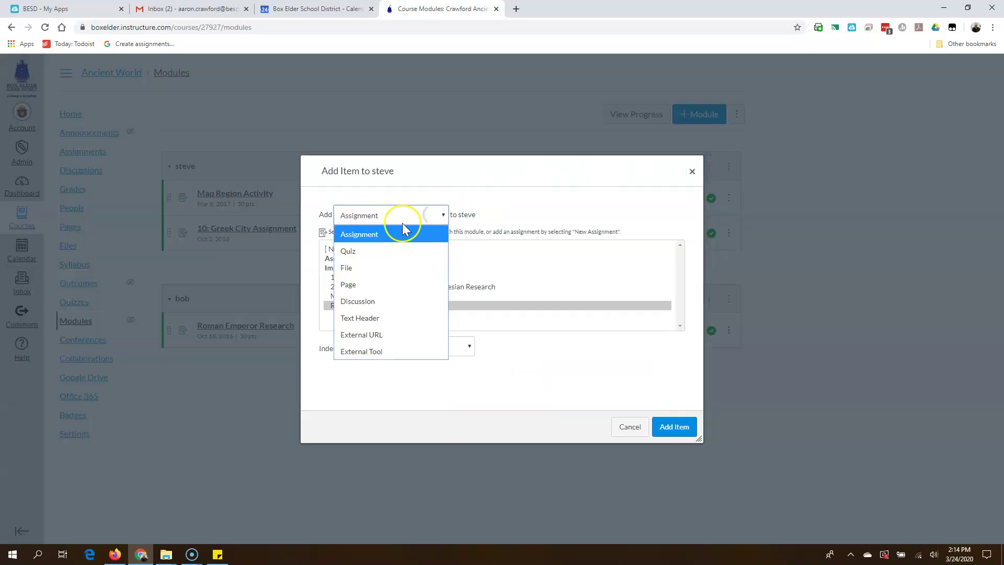
pyautogui.click(378, 335)
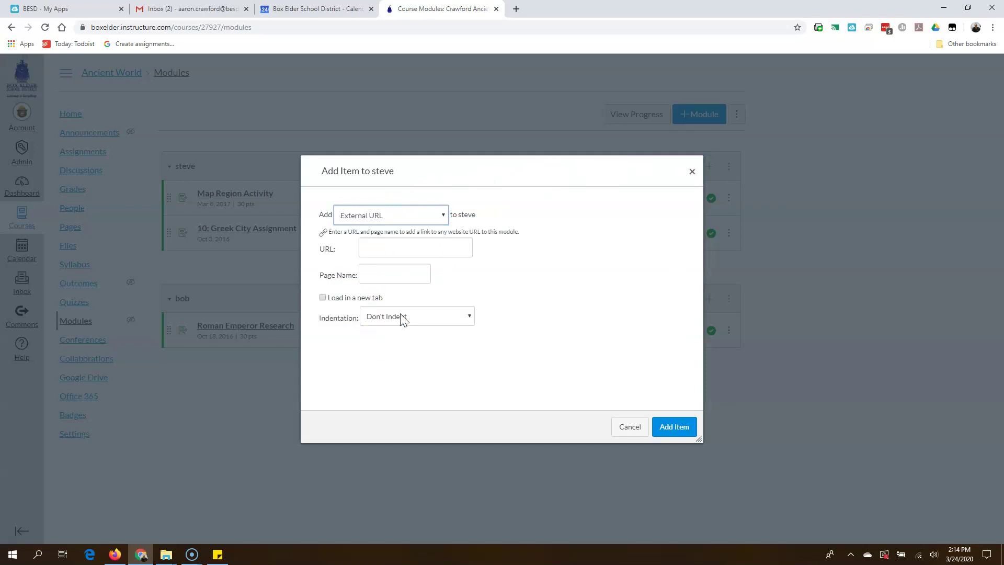
pyautogui.click(424, 249)
pyautogui.click(404, 249)
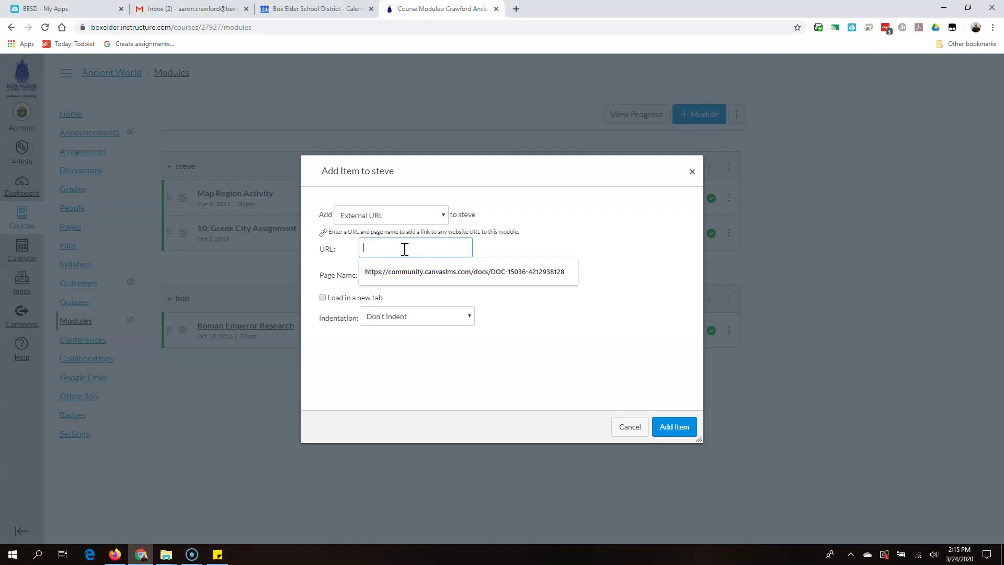
pyautogui.write('https://womenshistorymonth.gov/')
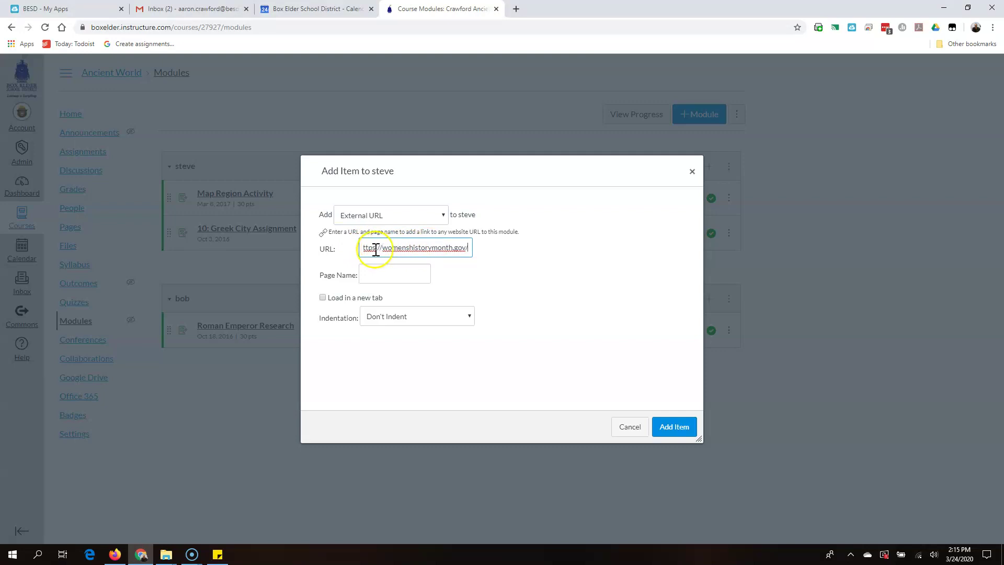
pyautogui.click(377, 274)
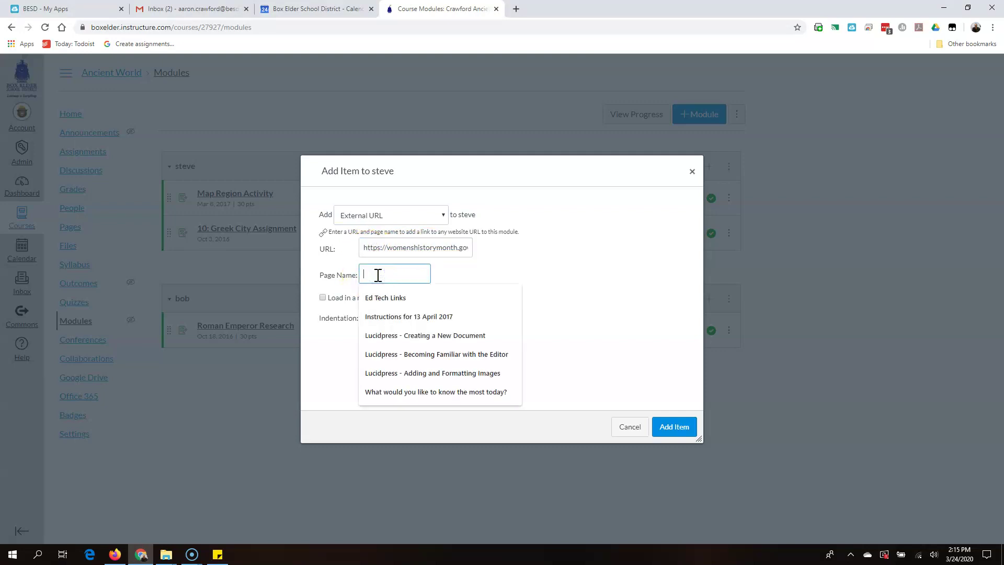
# Name the link Women's History Month, load in a new tab, Don't Indent, and add it.
pyautogui.write('Wo')
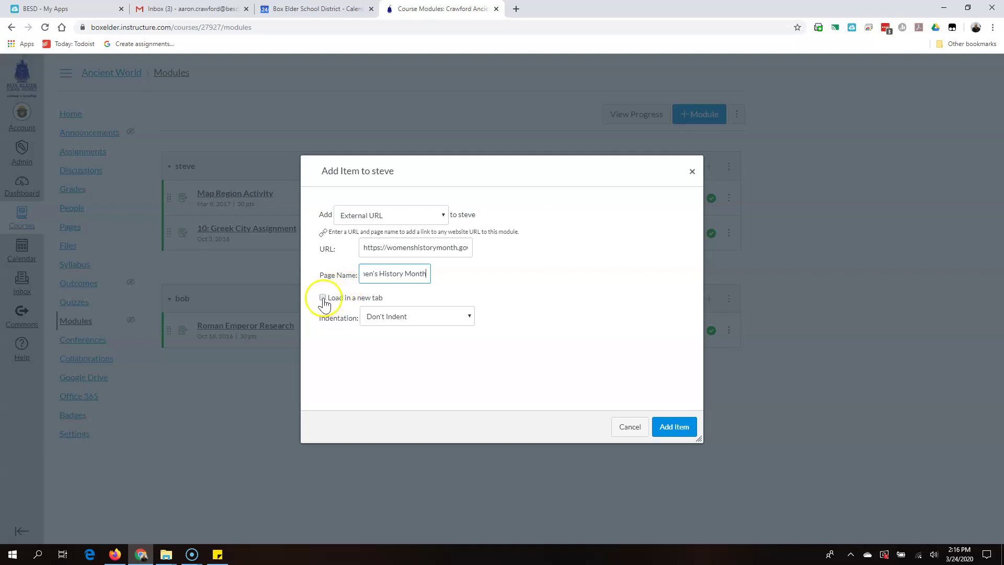
pyautogui.click(323, 299)
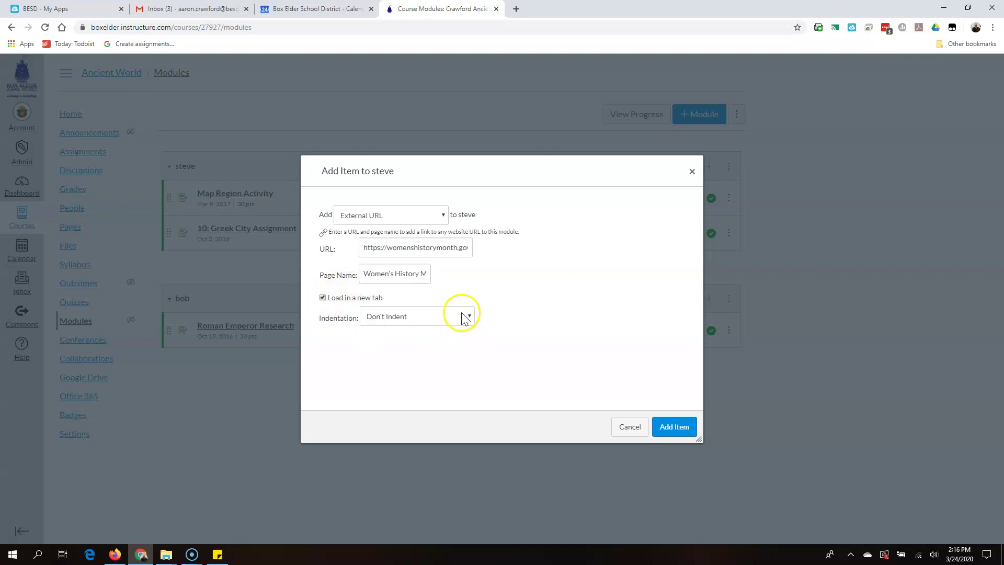
pyautogui.click(437, 316)
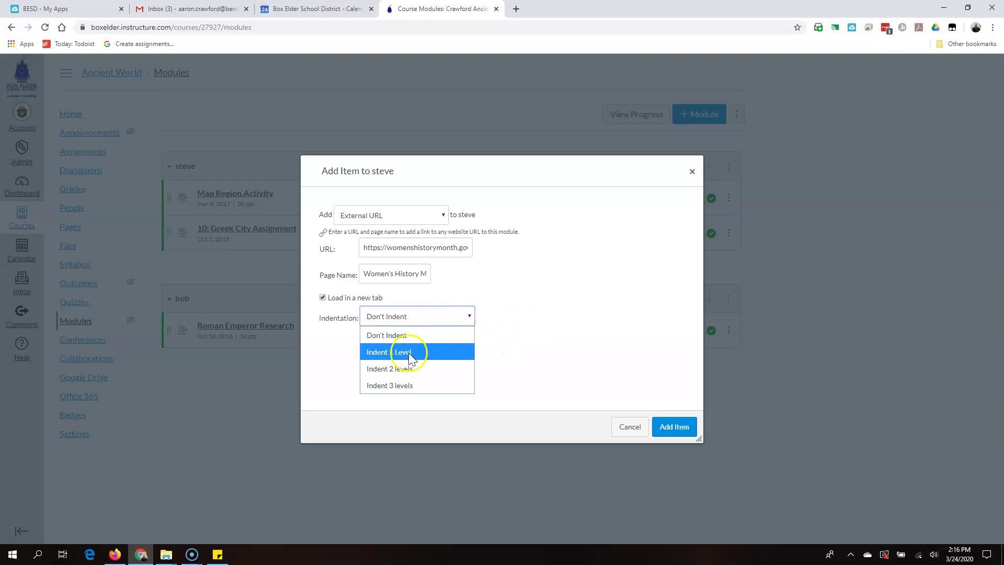
pyautogui.click(401, 335)
pyautogui.click(663, 430)
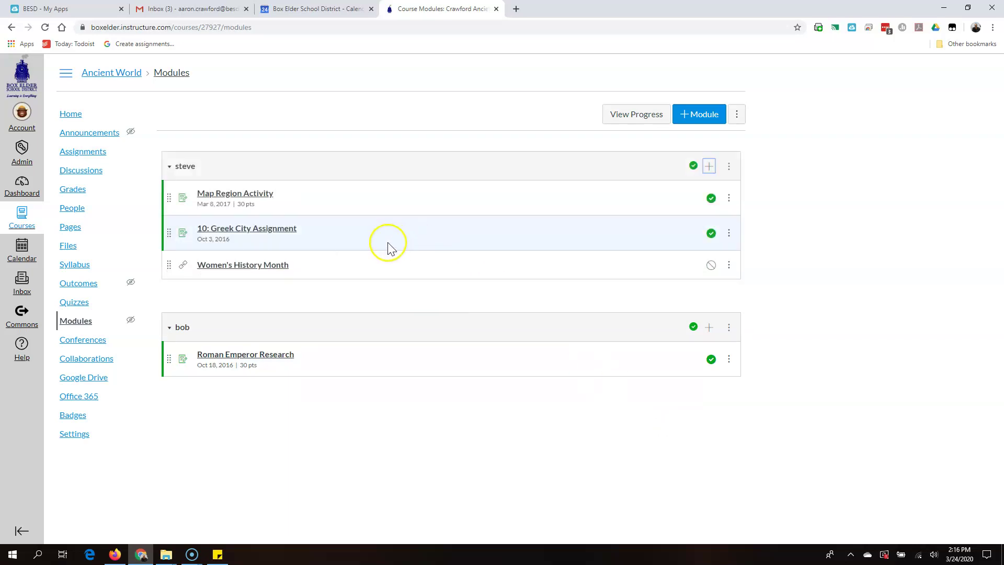
# Publish the Women's History Month link and drag it above Map Region Activity.
pyautogui.click(712, 266)
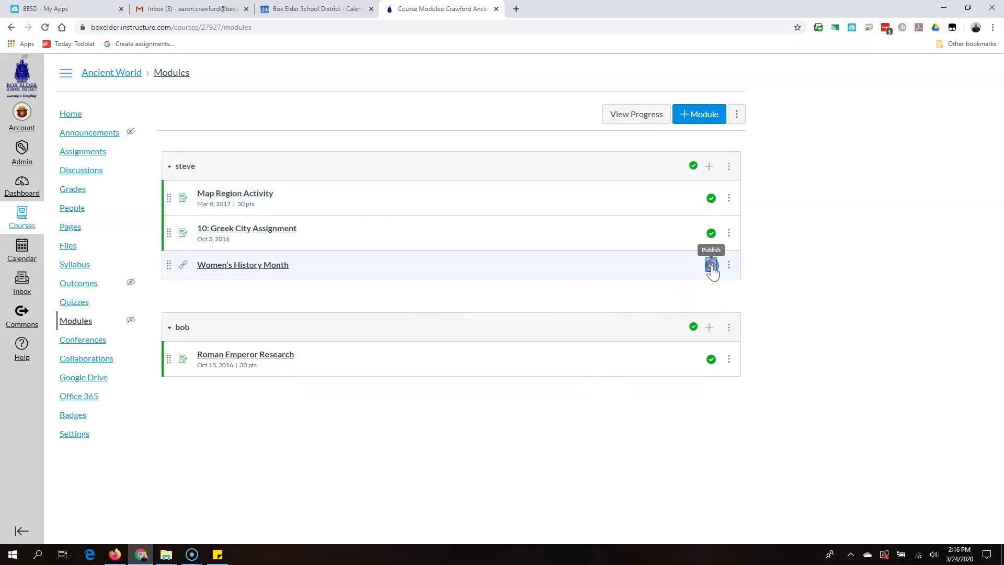
pyautogui.moveTo(169, 268); pyautogui.dragTo(181, 196)
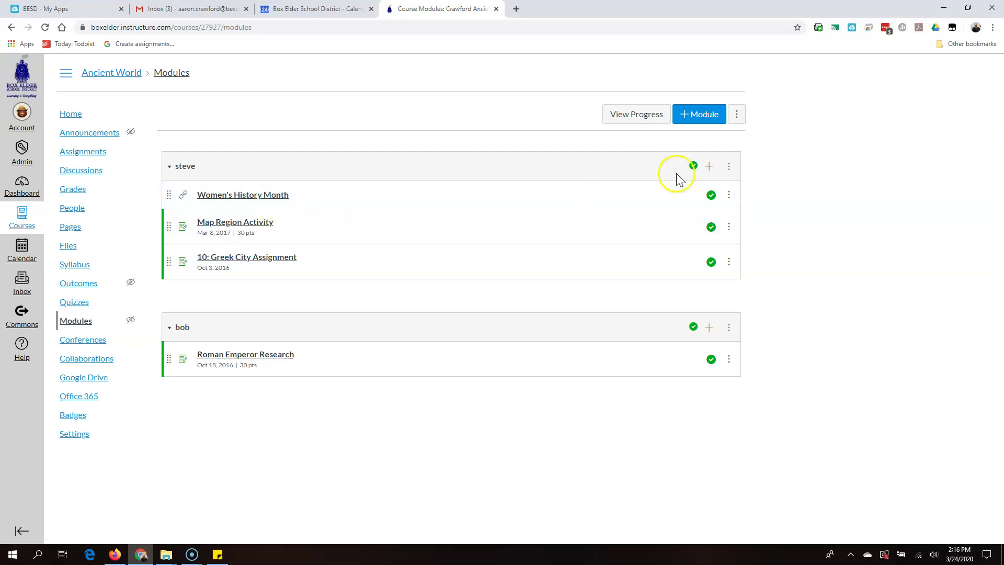
# Edit steve's settings and add a first completion requirement, leaving lock-until off.
pyautogui.click(729, 167)
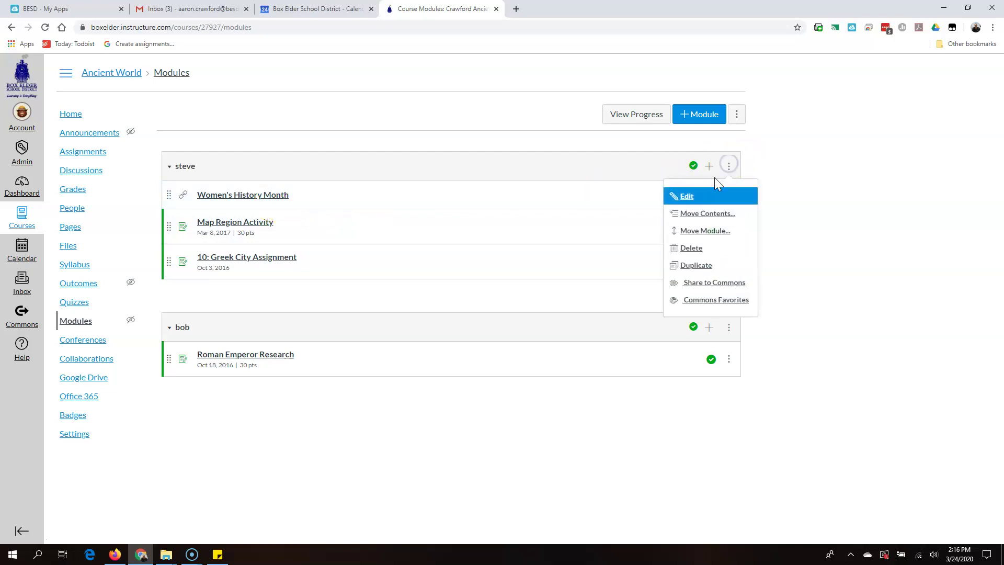
pyautogui.click(688, 194)
pyautogui.click(394, 263)
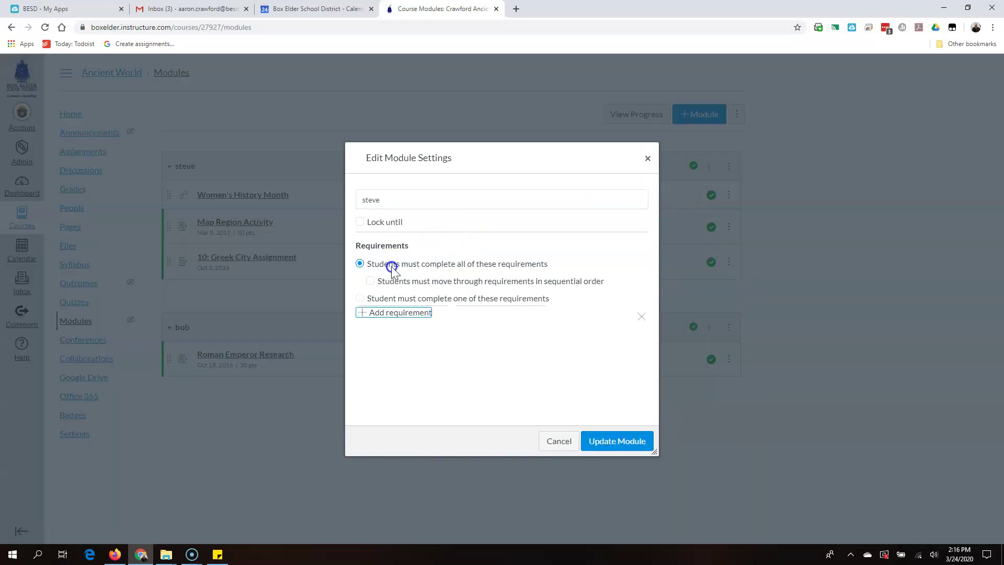
pyautogui.click(359, 222)
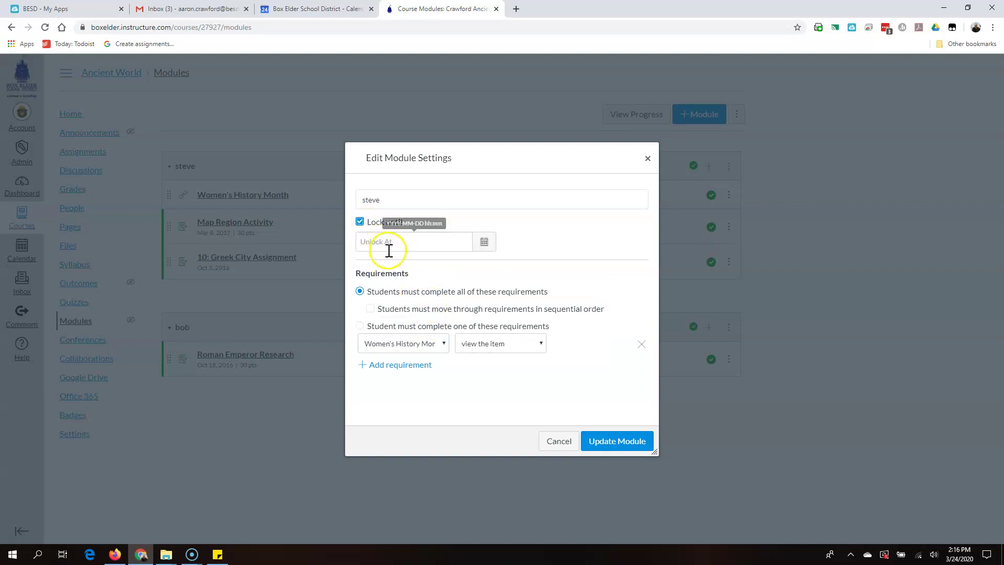
pyautogui.click(360, 222)
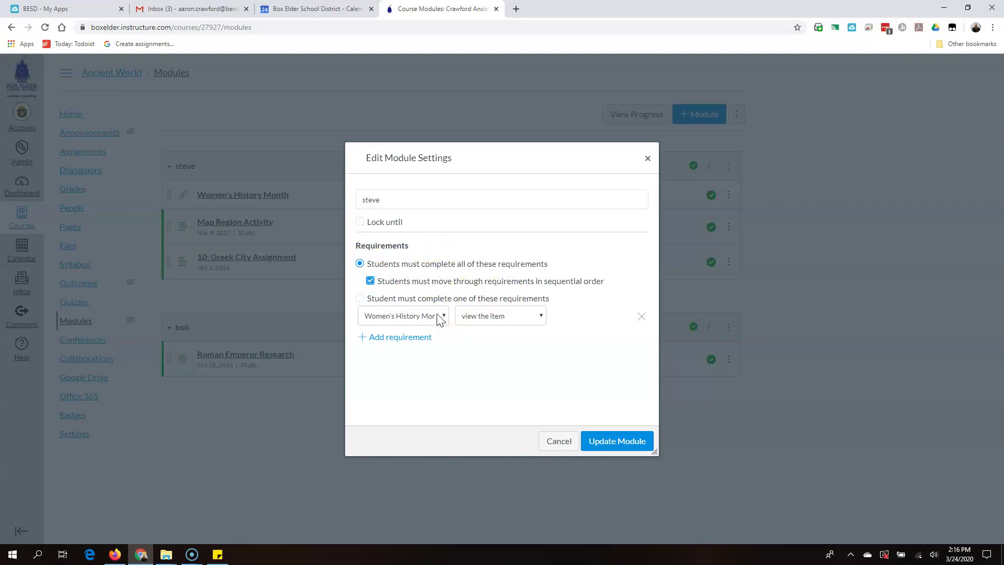
# Add a requirement that students submit Map Region Activity.
pyautogui.click(390, 337)
pyautogui.click(427, 343)
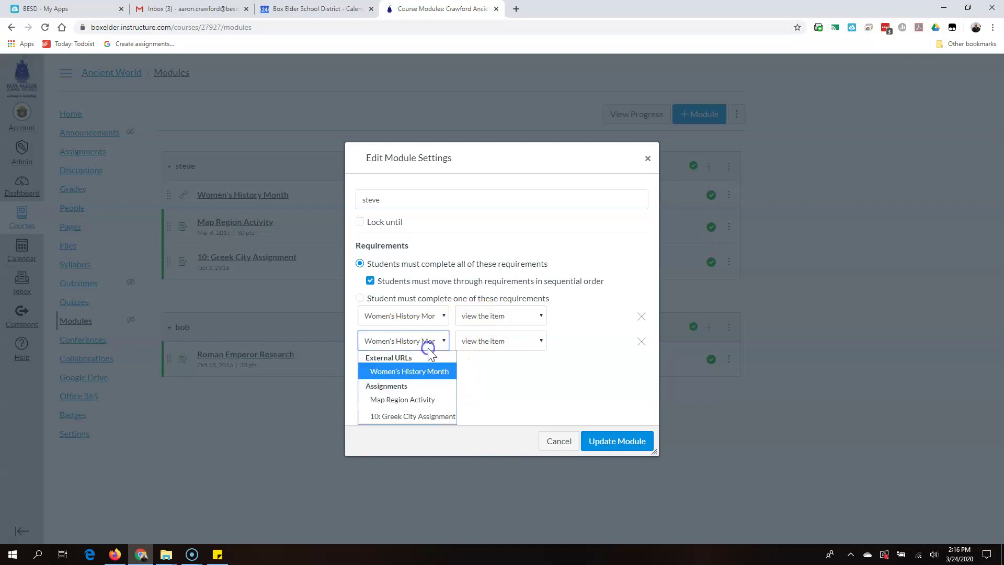
pyautogui.click(403, 400)
pyautogui.click(531, 340)
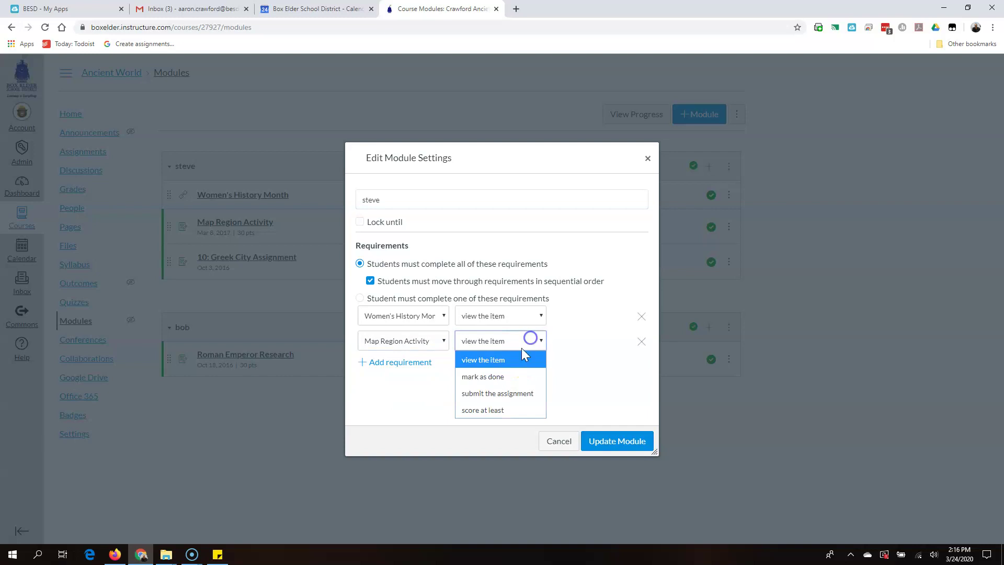
pyautogui.click(500, 393)
# Add a mark-as-done requirement for 10: Greek City Assignment and update the module.
pyautogui.click(397, 363)
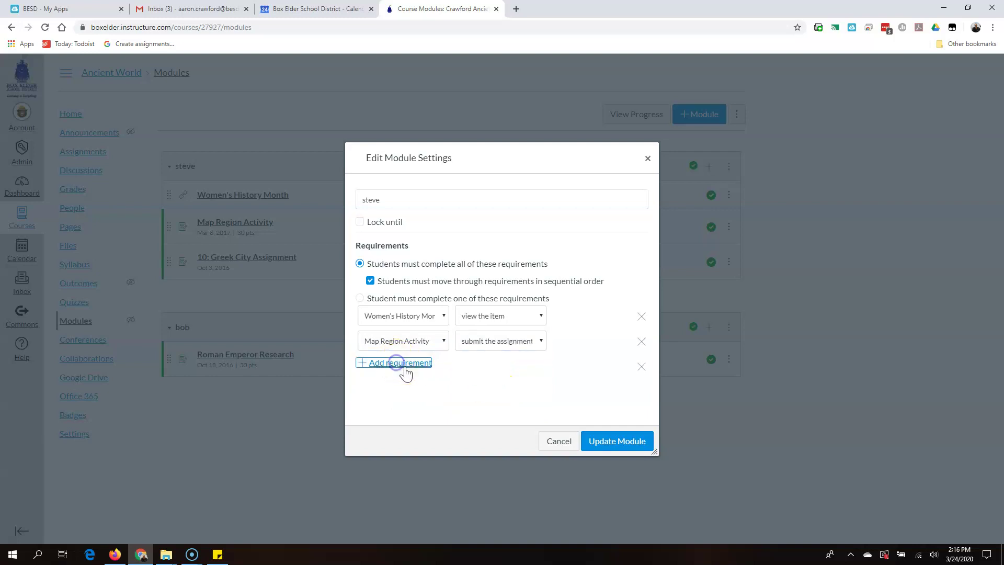
pyautogui.click(439, 366)
pyautogui.click(430, 443)
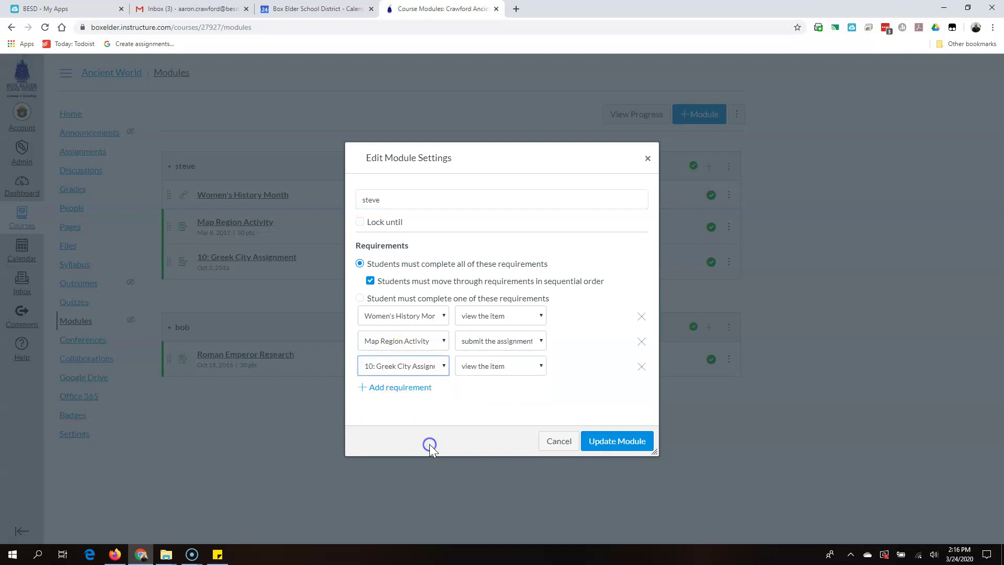
pyautogui.click(533, 365)
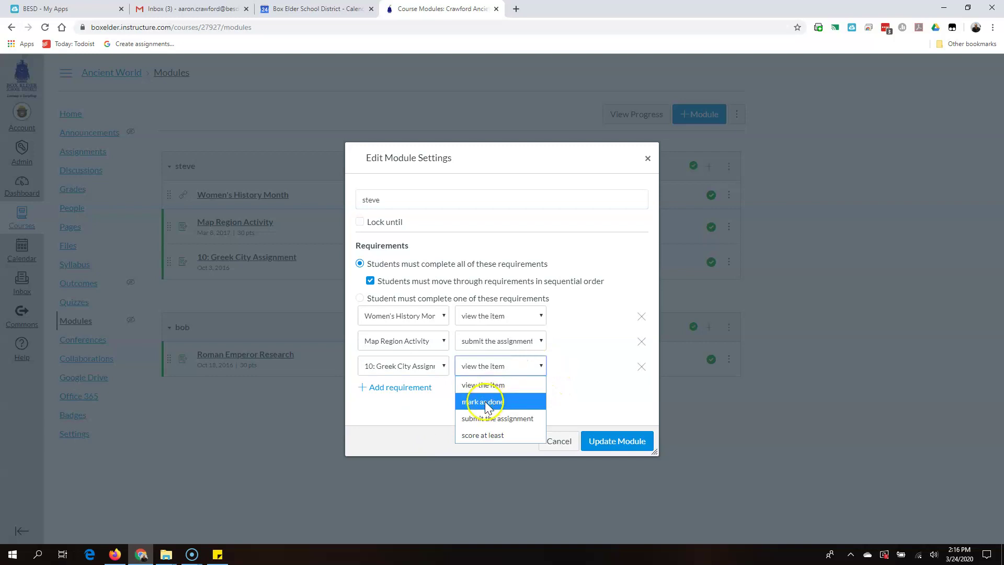
pyautogui.click(485, 401)
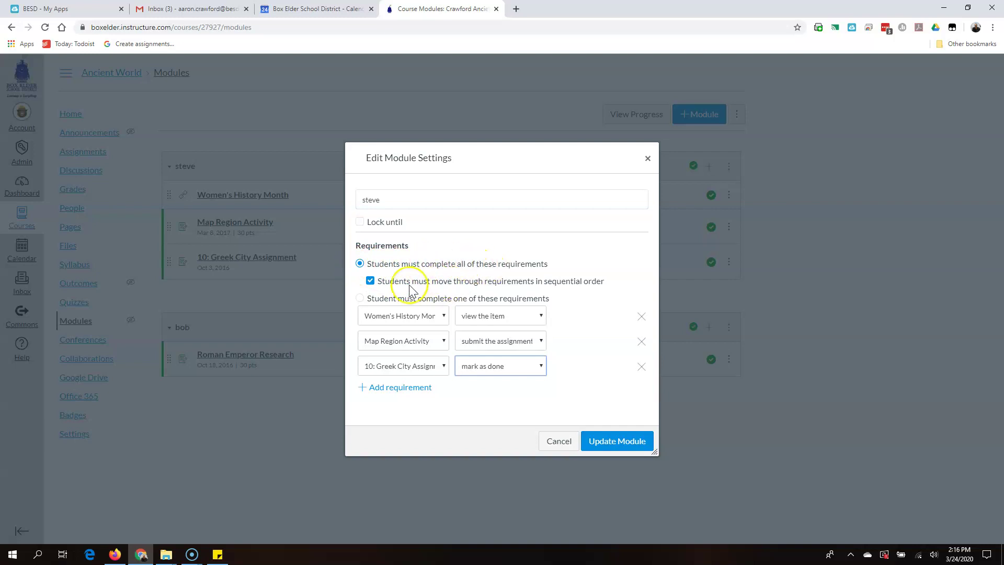
pyautogui.click(599, 441)
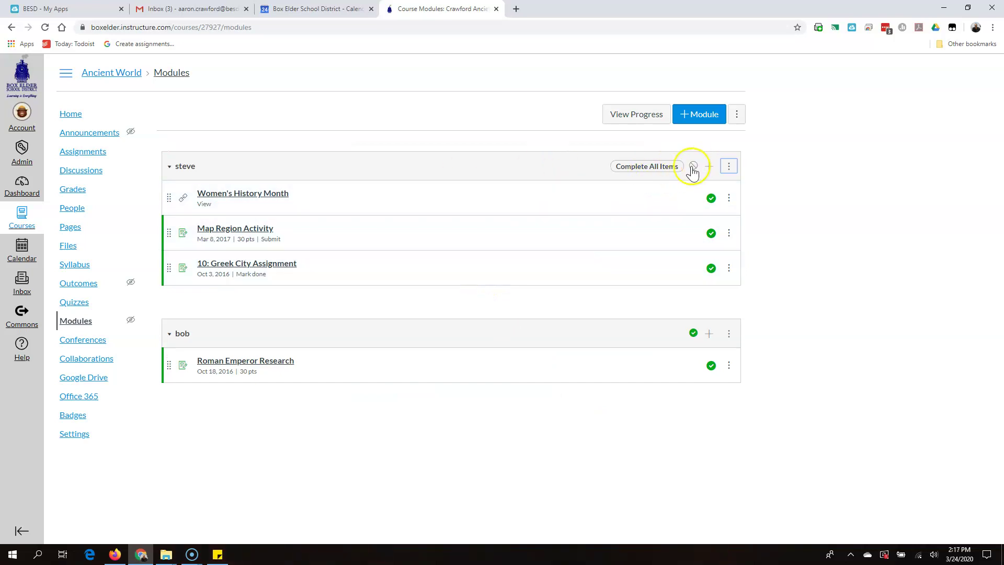
# Publish steve so its header icon becomes a green check.
pyautogui.click(694, 166)
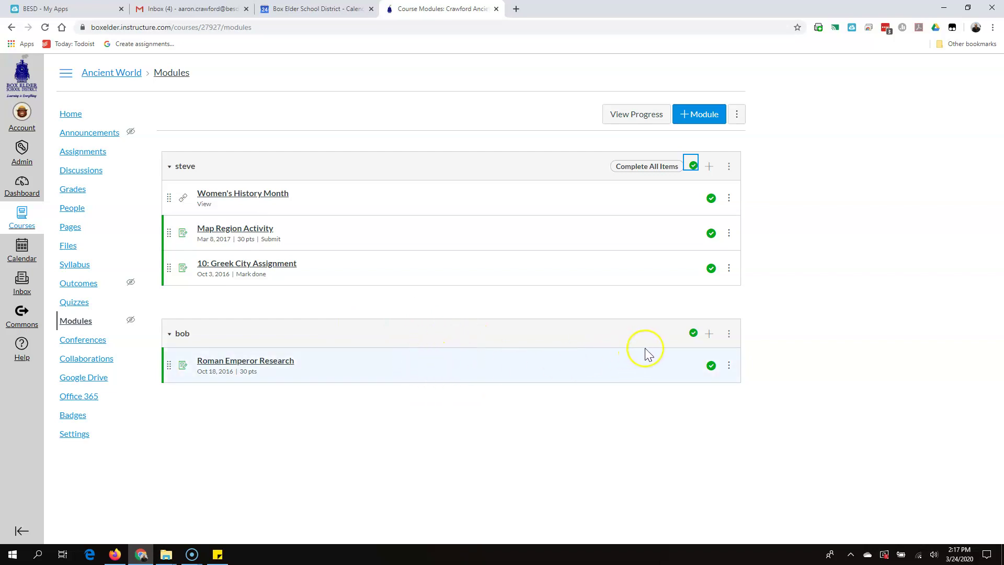
# Set steve as bob's prerequisite in bob's settings, then publish bob.
pyautogui.click(729, 334)
pyautogui.click(681, 363)
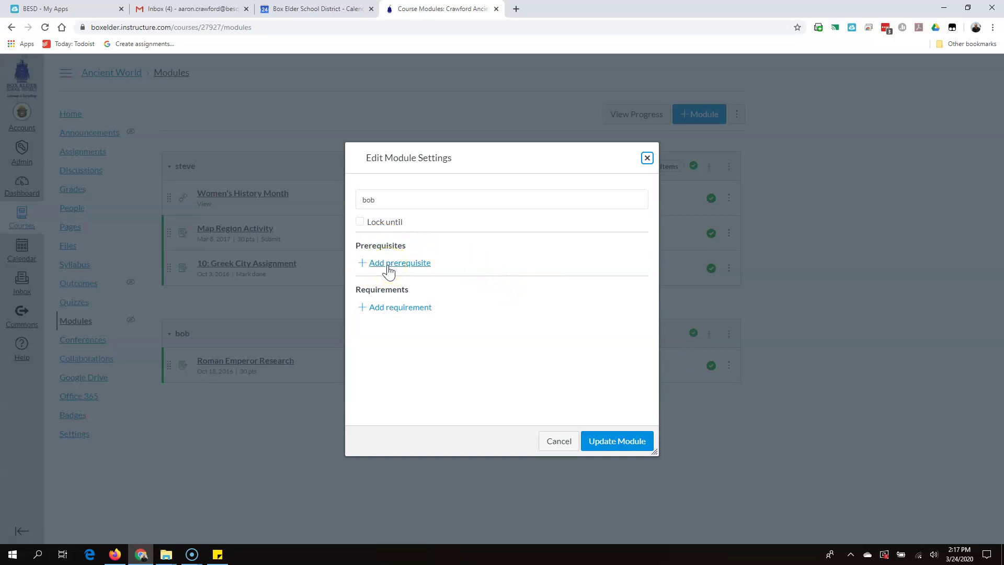
pyautogui.click(377, 310)
pyautogui.click(393, 266)
pyautogui.click(454, 268)
pyautogui.click(380, 302)
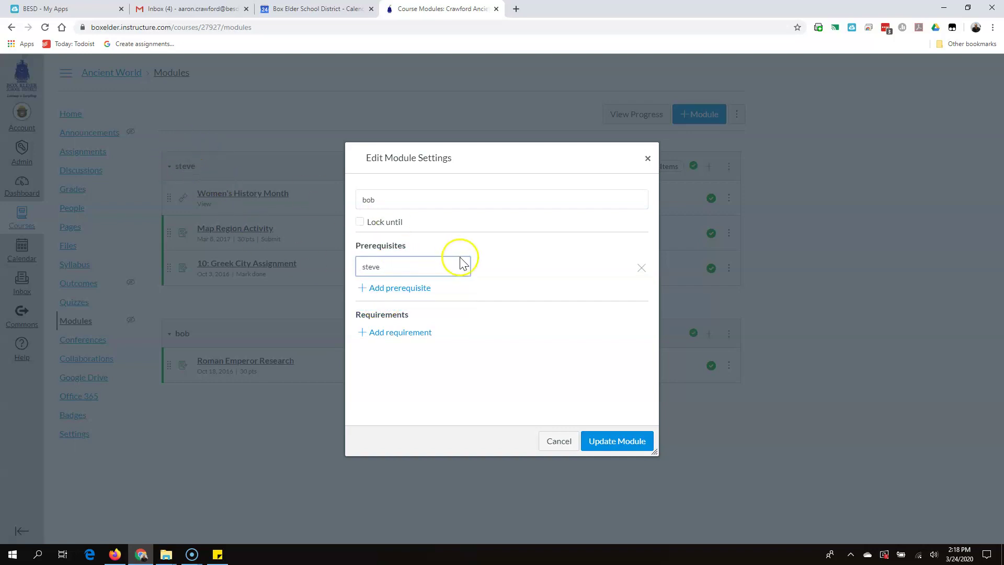
pyautogui.click(596, 442)
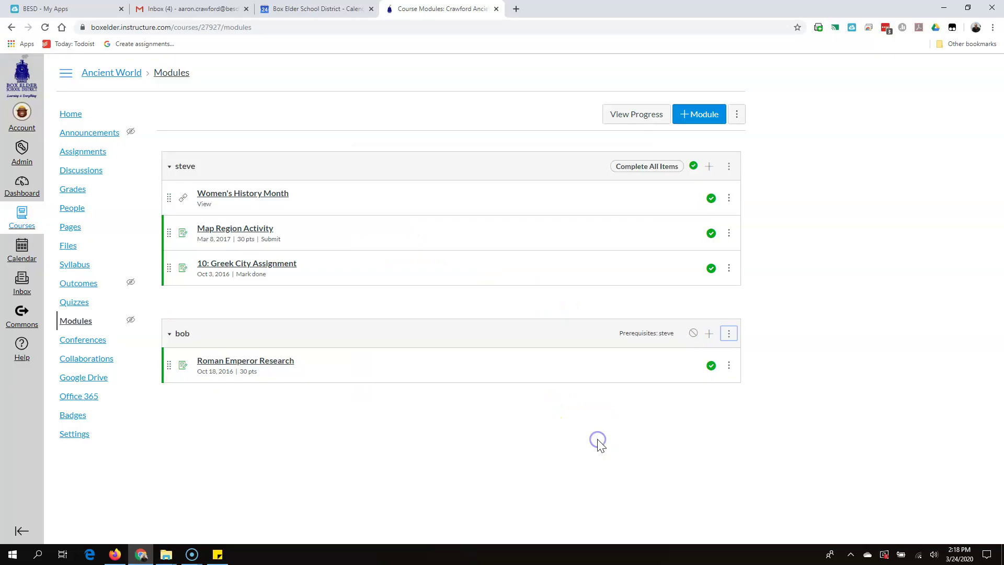
pyautogui.click(692, 333)
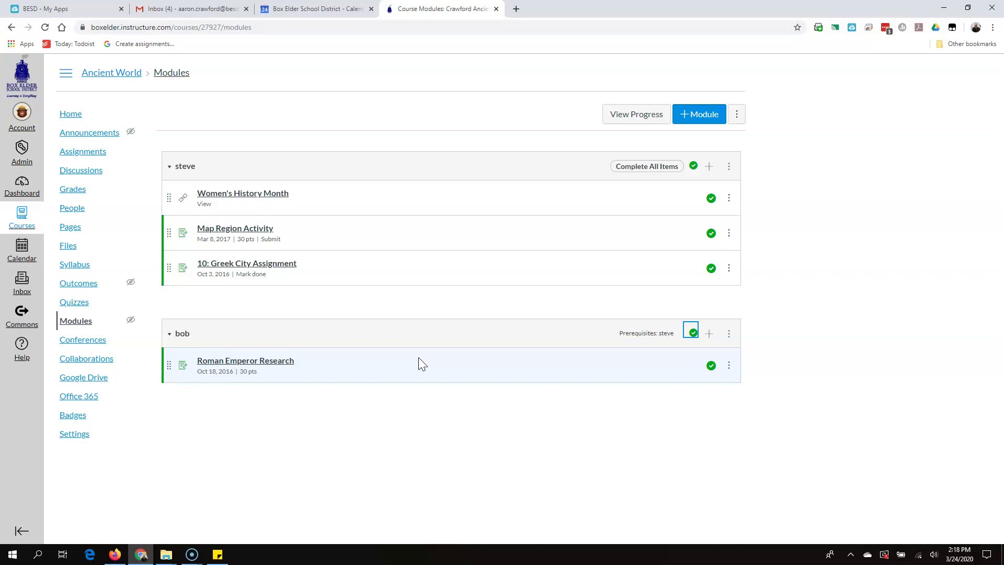
pyautogui.click(479, 267)
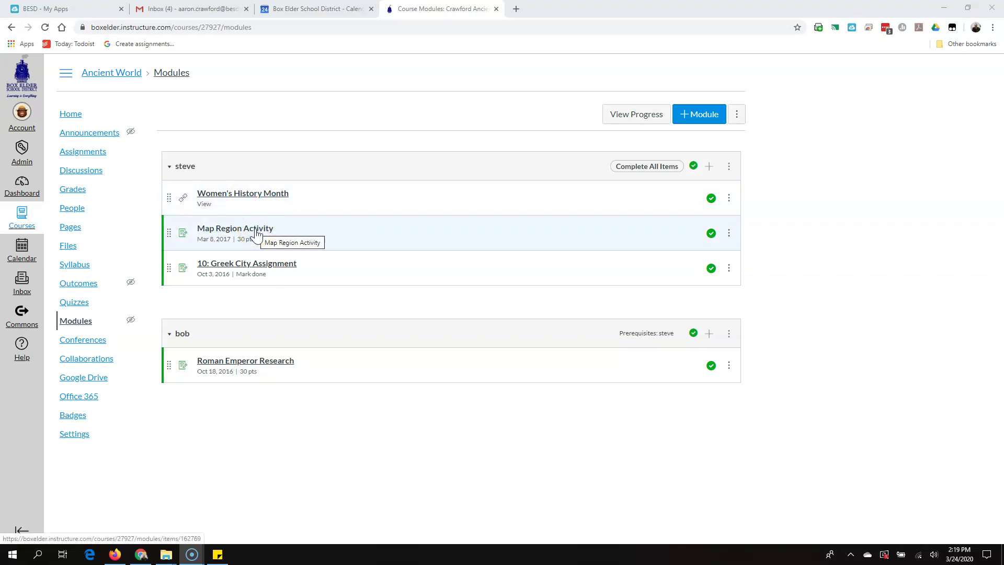
# Open Map Region Activity and use Next twice to advance through the module items.
pyautogui.click(226, 229)
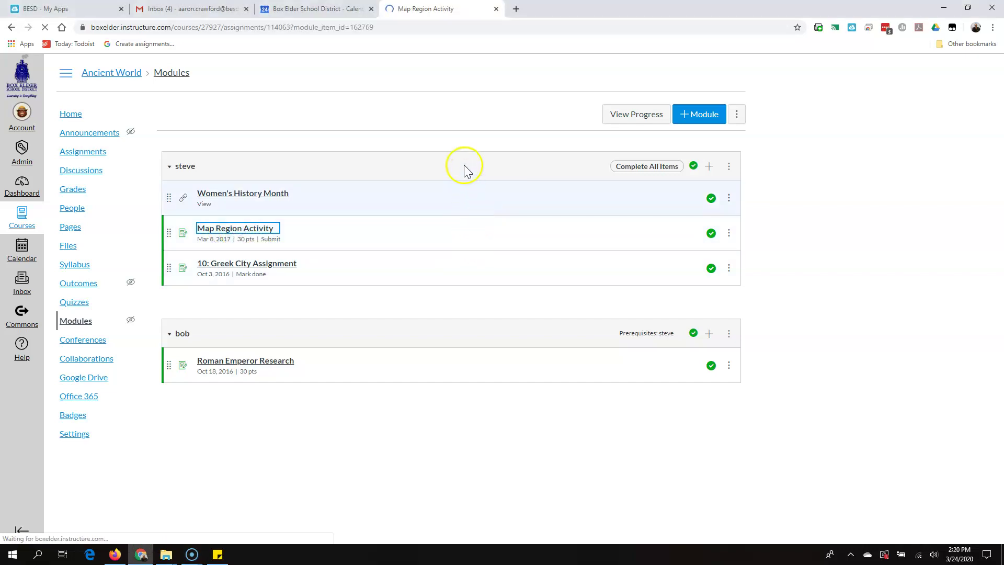
pyautogui.scroll(-3, 600, 277)
pyautogui.scroll(-7, 627, 283)
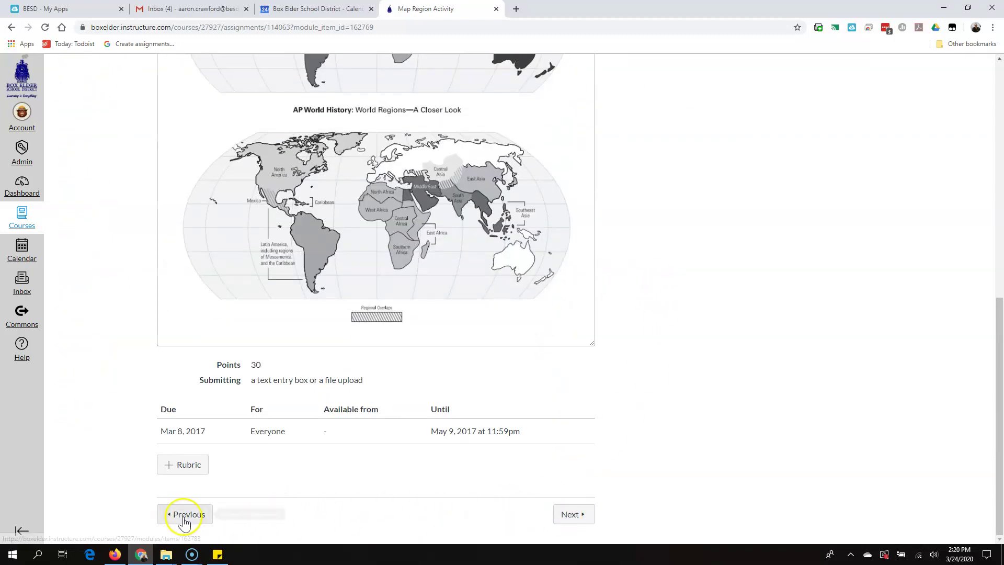
pyautogui.click(578, 514)
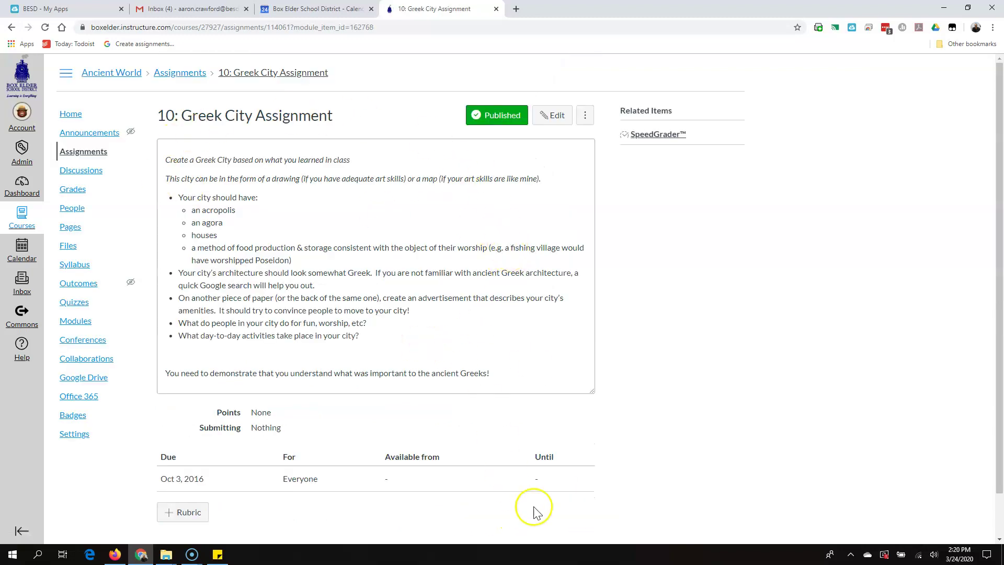
pyautogui.scroll(-2, 622, 434)
pyautogui.click(577, 515)
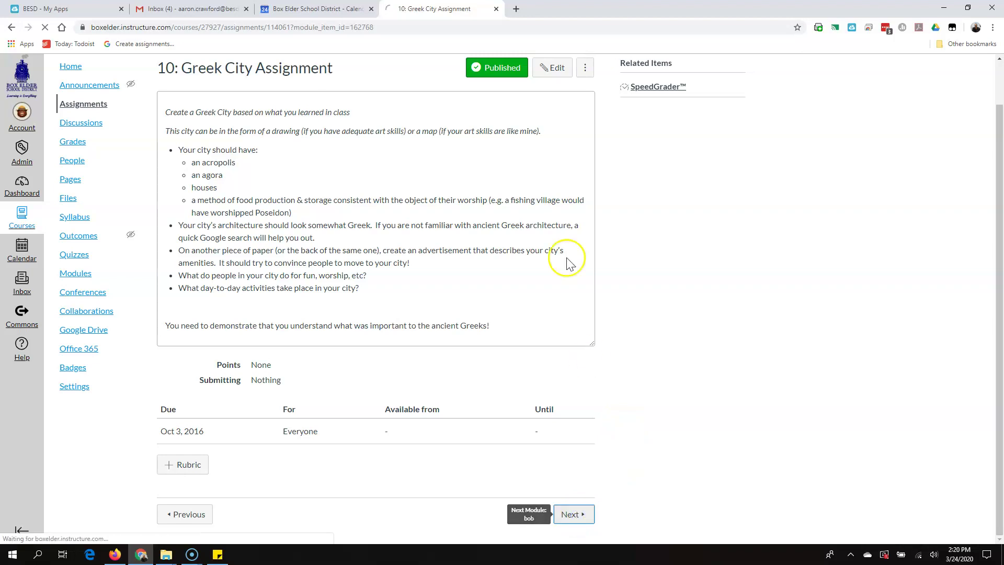